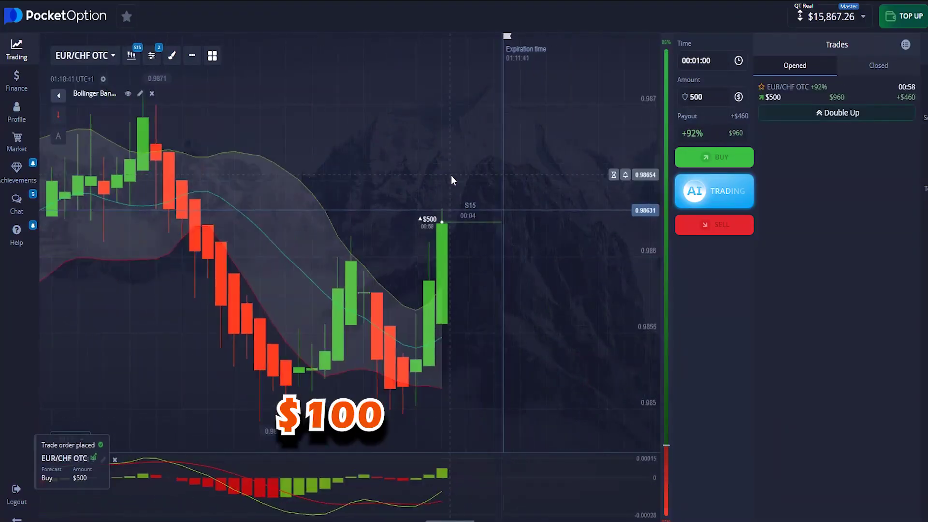
# Step: Let the EUR/NZD and USD/THB OTC trades expire, then bring up the EUR/HUF OTC indicators list
pyautogui.scroll(3, 451, 174)
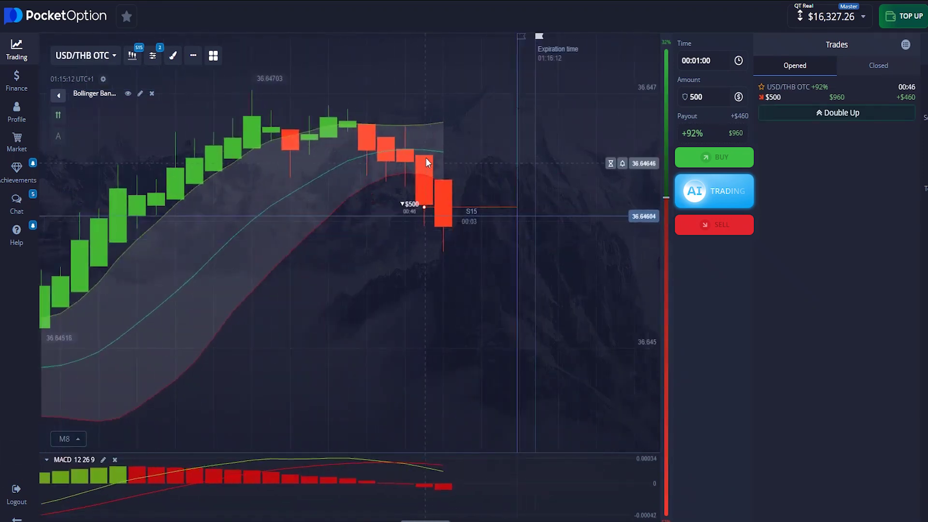
pyautogui.scroll(3, 441, 157)
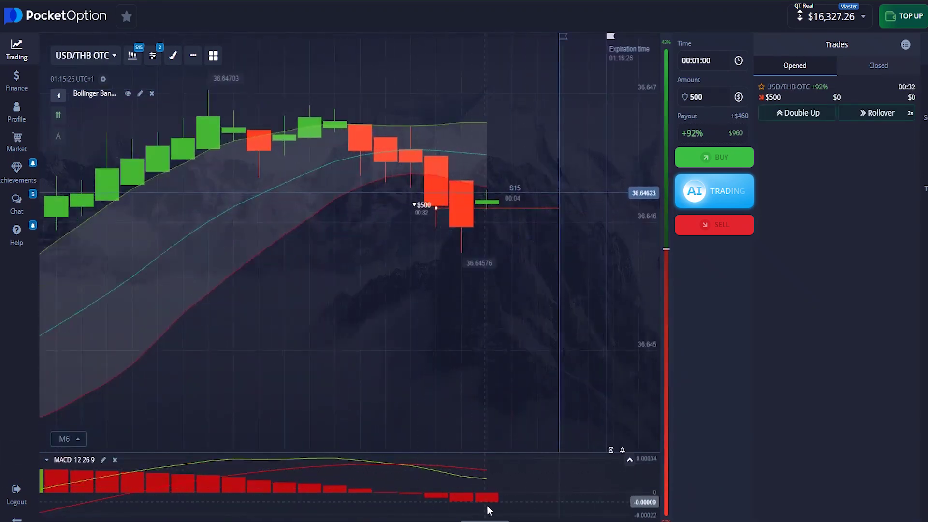
pyautogui.scroll(-2, 474, 404)
pyautogui.scroll(-3, 475, 408)
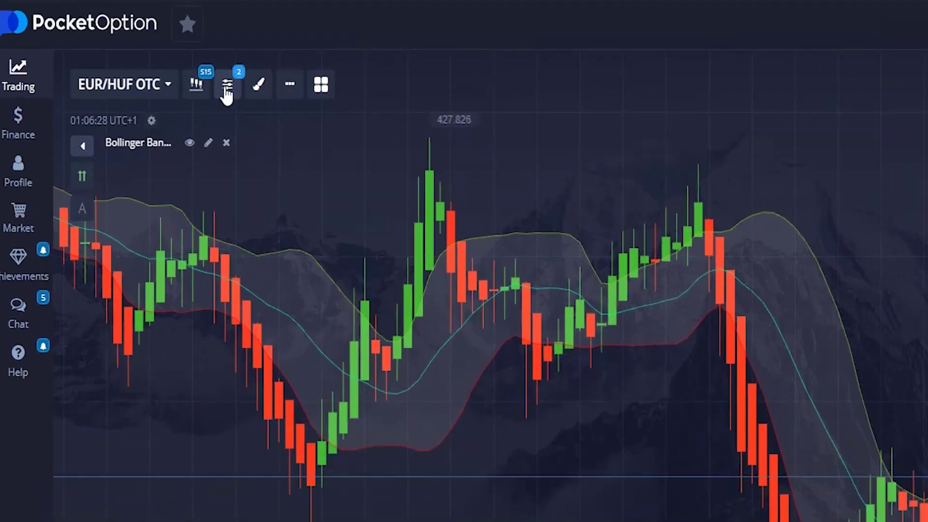
pyautogui.click(153, 61)
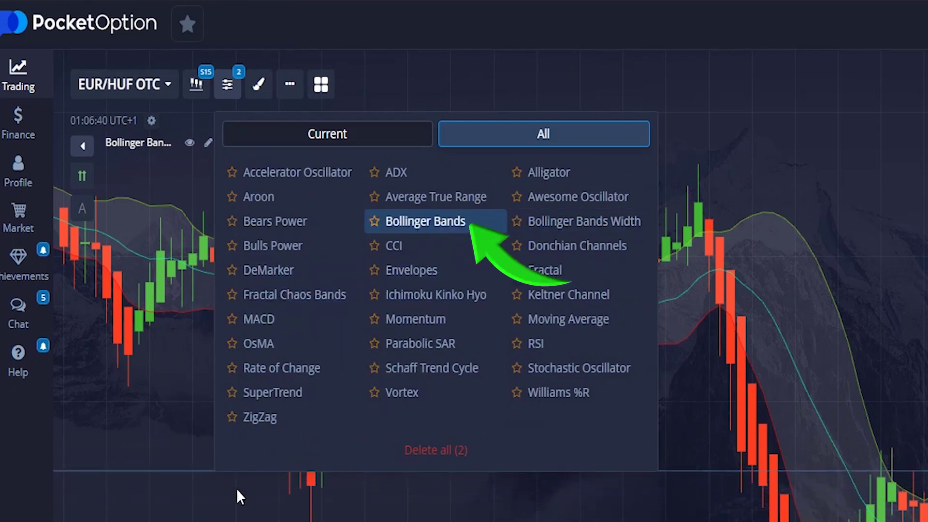
# Step: Confirm Bollinger Bands period 15 and deviation 1, review the line colours, and save
pyautogui.click(207, 445)
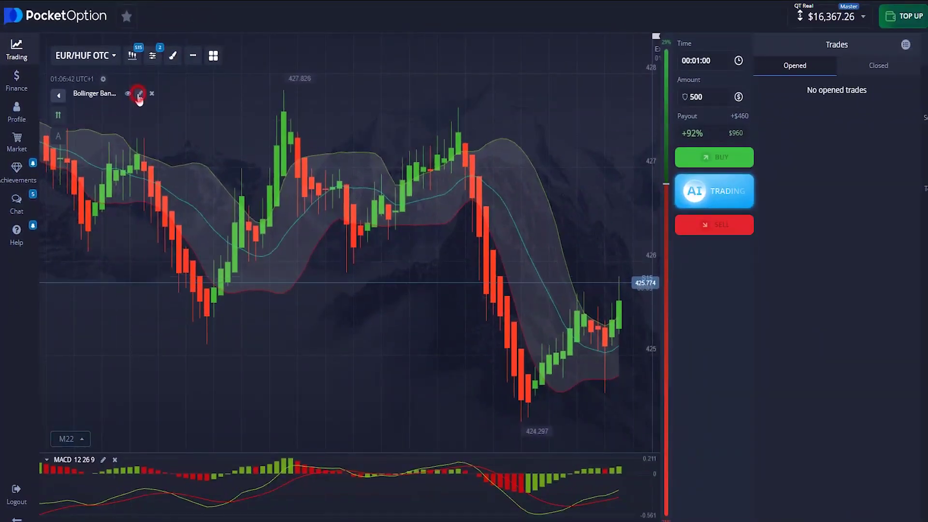
pyautogui.click(139, 94)
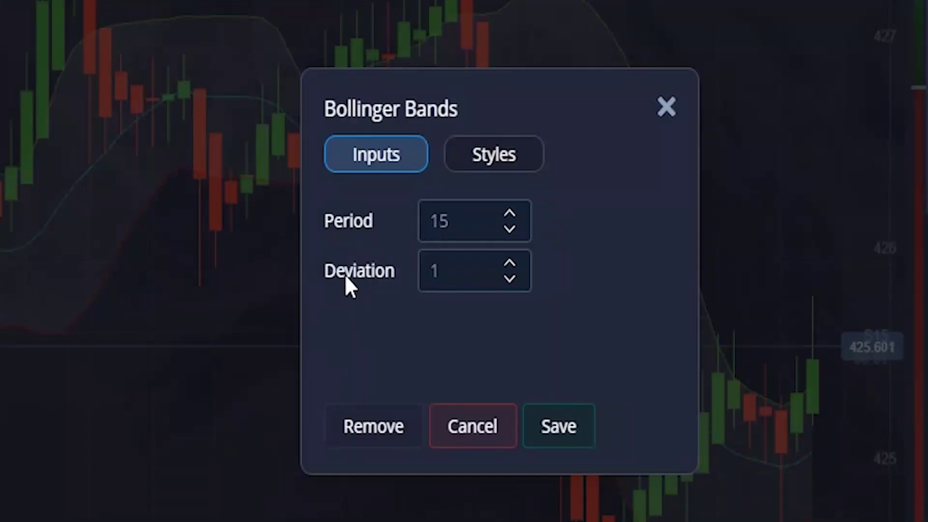
pyautogui.click(498, 154)
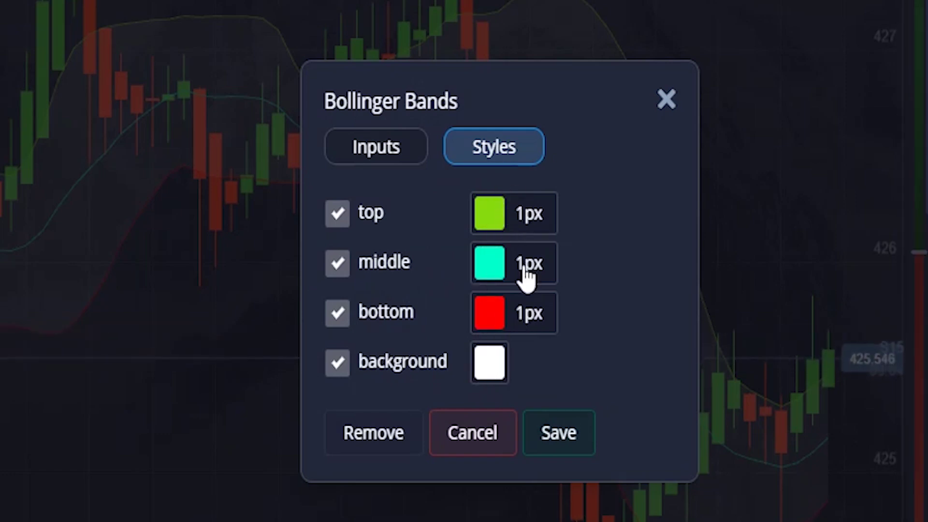
pyautogui.click(524, 447)
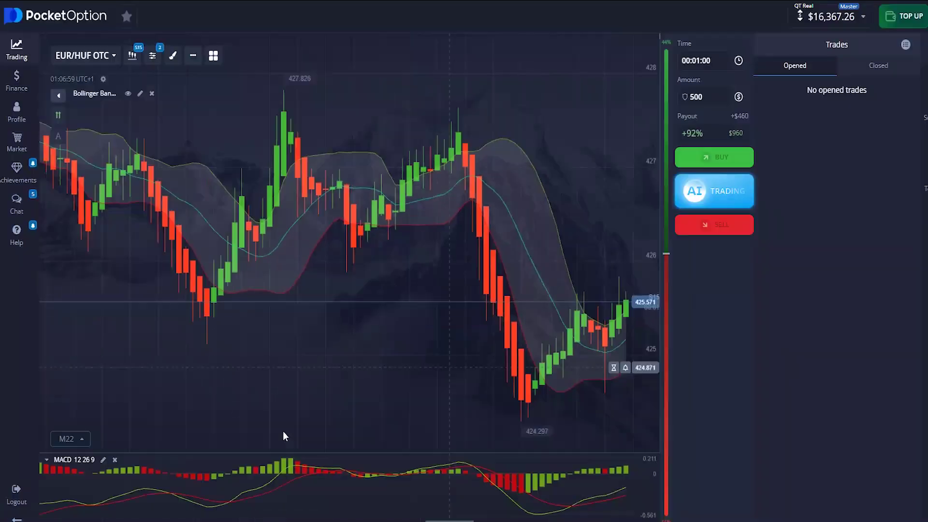
pyautogui.click(103, 461)
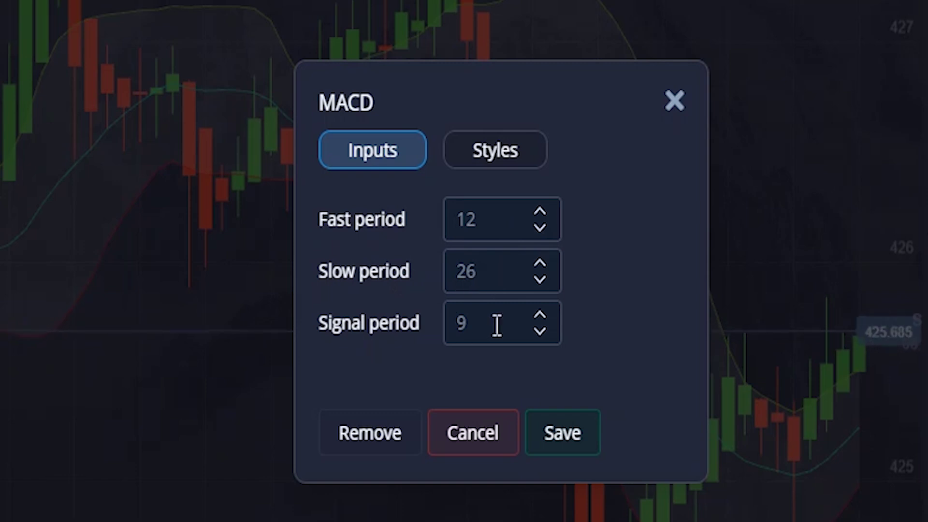
# Step: Review the MACD 12/26/9 line and histogram colours and save the settings
pyautogui.click(510, 145)
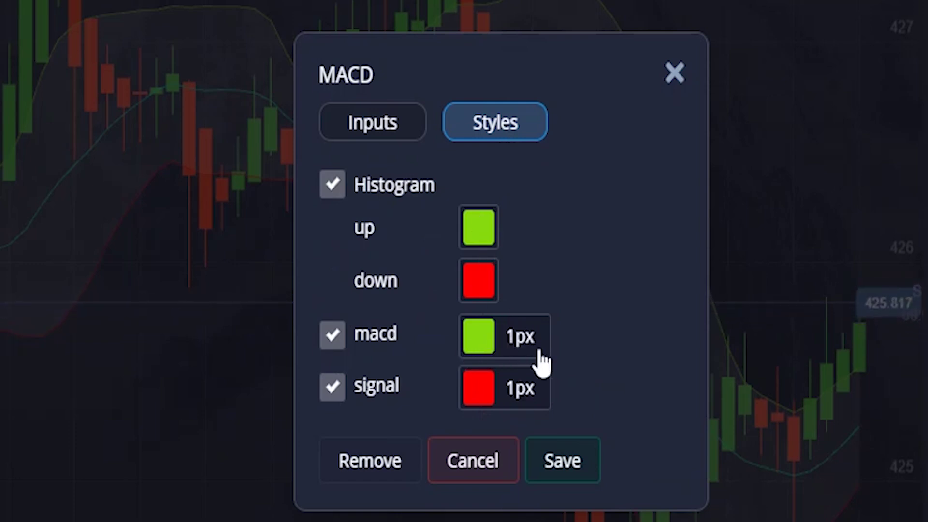
pyautogui.click(575, 464)
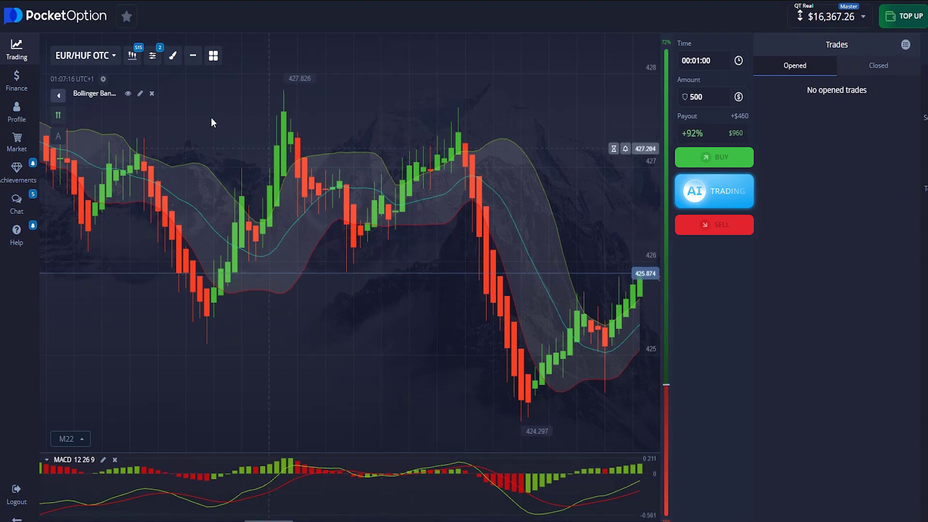
# Step: Check the chart type options and keep the trade duration at 00:01:00
pyautogui.click(132, 56)
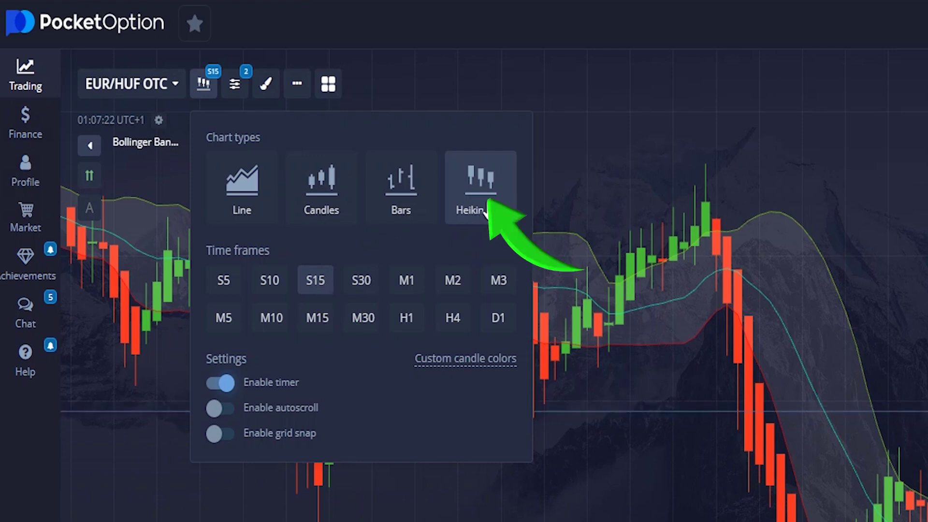
pyautogui.click(699, 151)
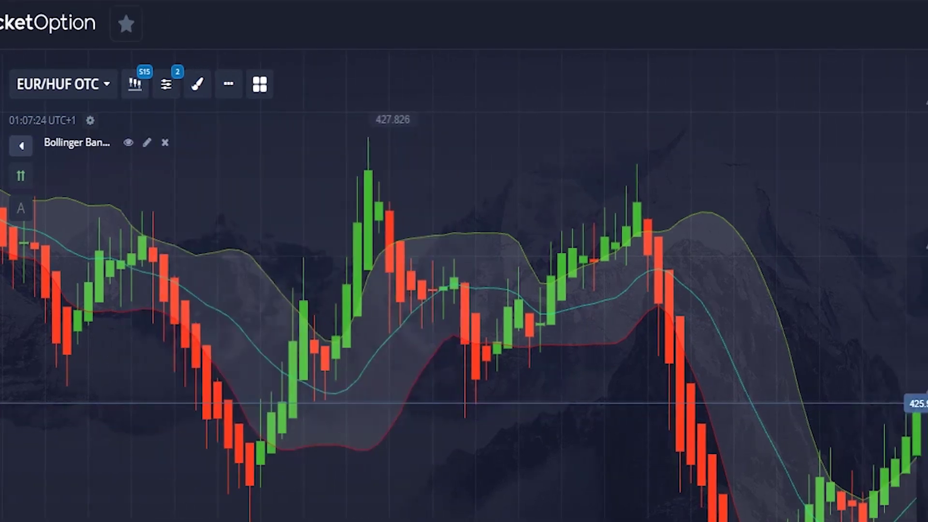
pyautogui.click(894, 95)
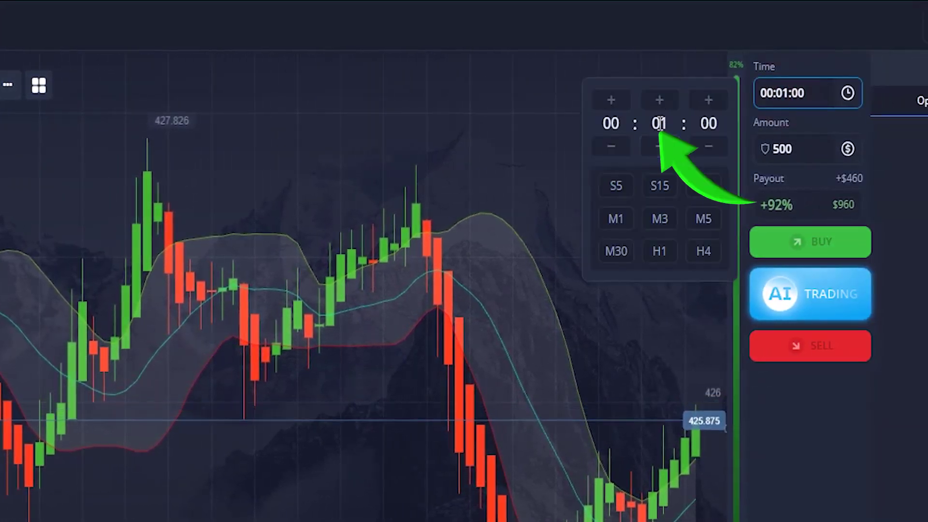
pyautogui.click(566, 173)
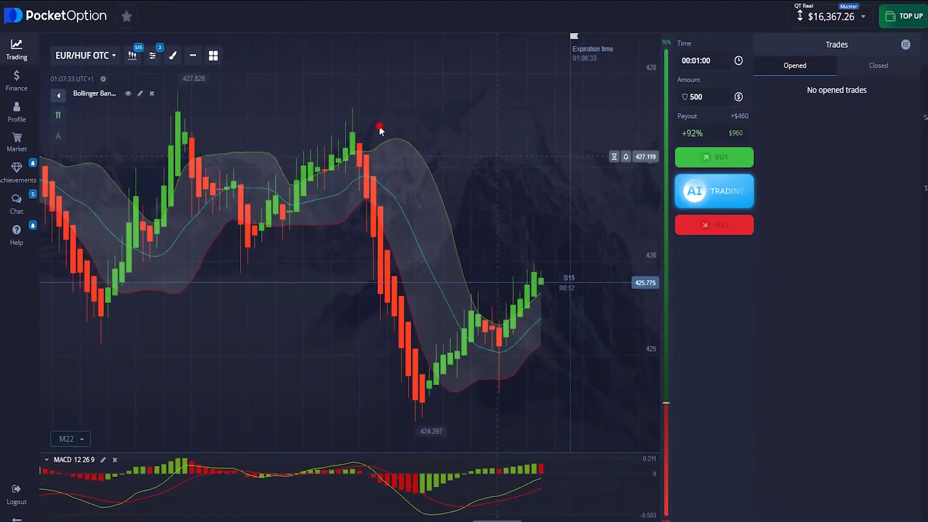
# Step: Pan the EUR/HUF OTC chart to show earlier candles
pyautogui.moveTo(379, 127); pyautogui.dragTo(514, 124)
pyautogui.moveTo(444, 117); pyautogui.dragTo(382, 127)
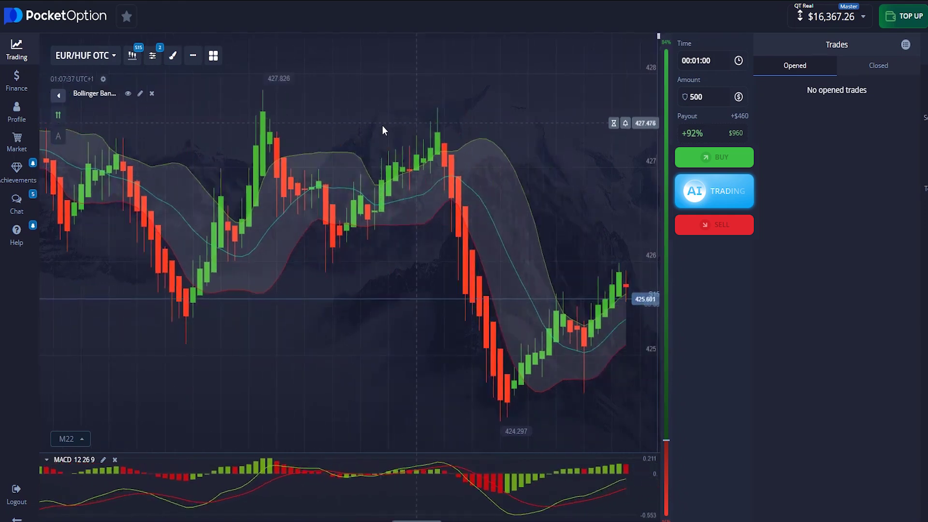
pyautogui.moveTo(405, 124); pyautogui.dragTo(457, 124)
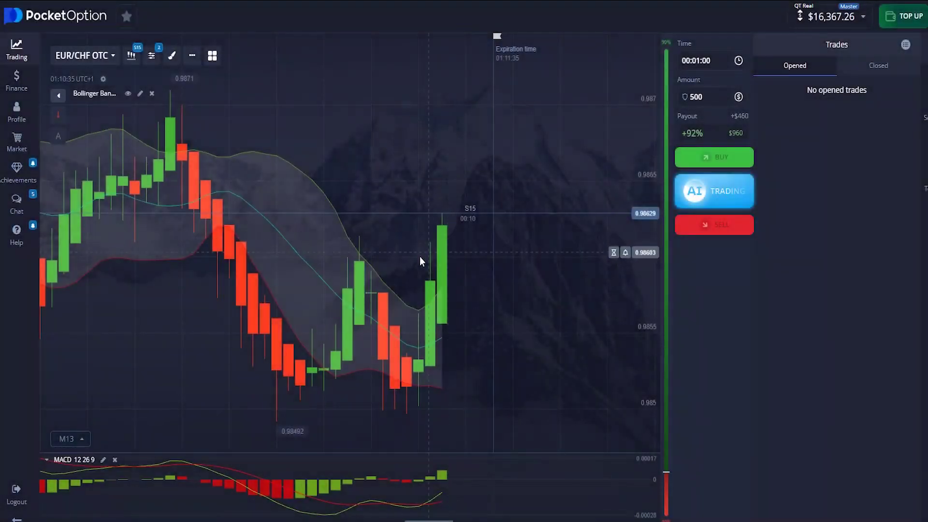
# Step: Place a $500 one-minute BUY trade on EUR/CHF OTC and zoom the chart in
pyautogui.click(706, 158)
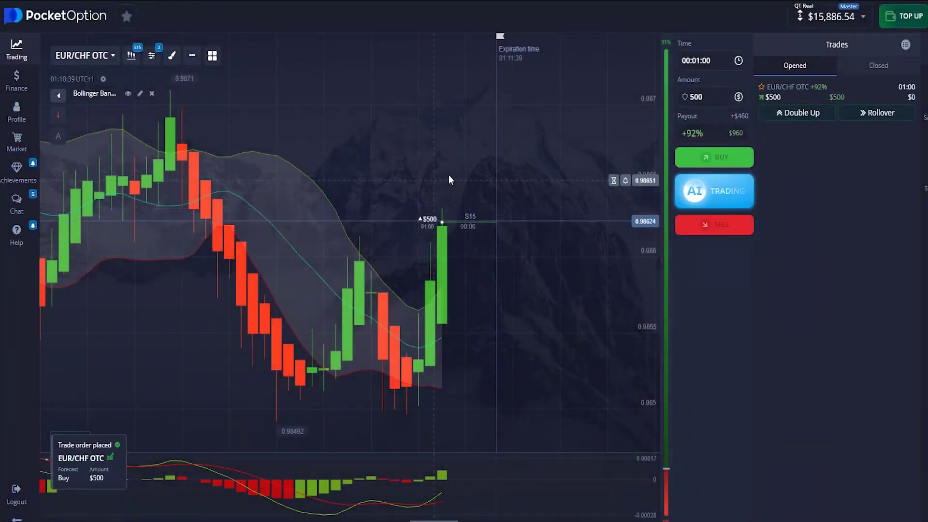
pyautogui.scroll(5, 450, 175)
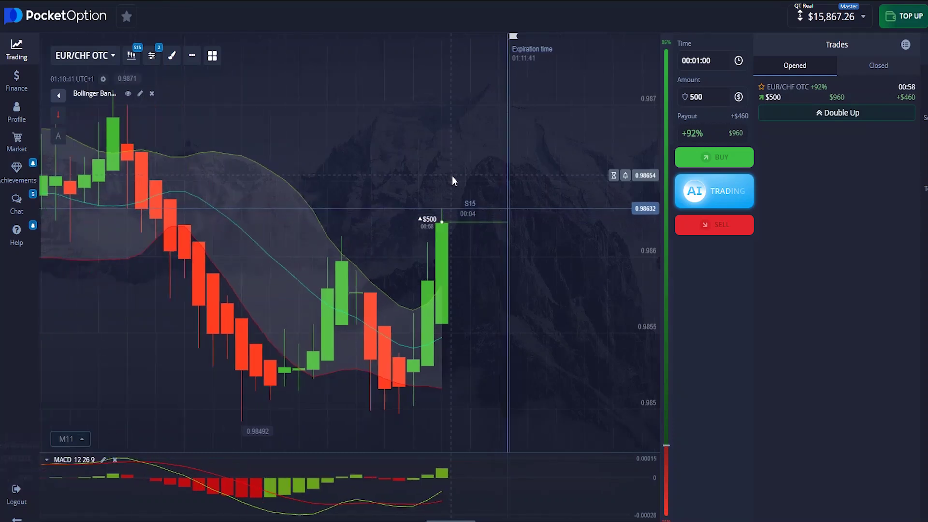
pyautogui.scroll(2, 464, 193)
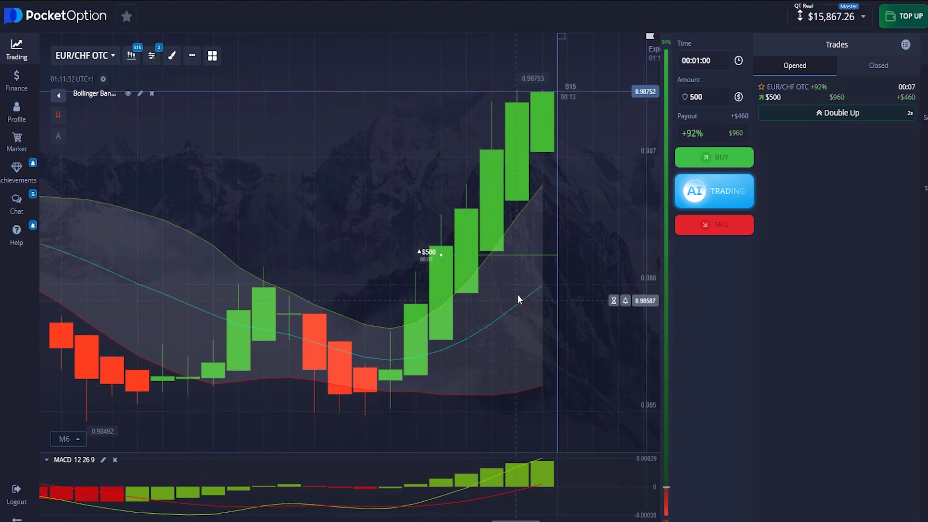
# Step: Zoom and pan the chart while the $500 EUR/CHF OTC trade expires with $460 profit
pyautogui.scroll(-3, 519, 284)
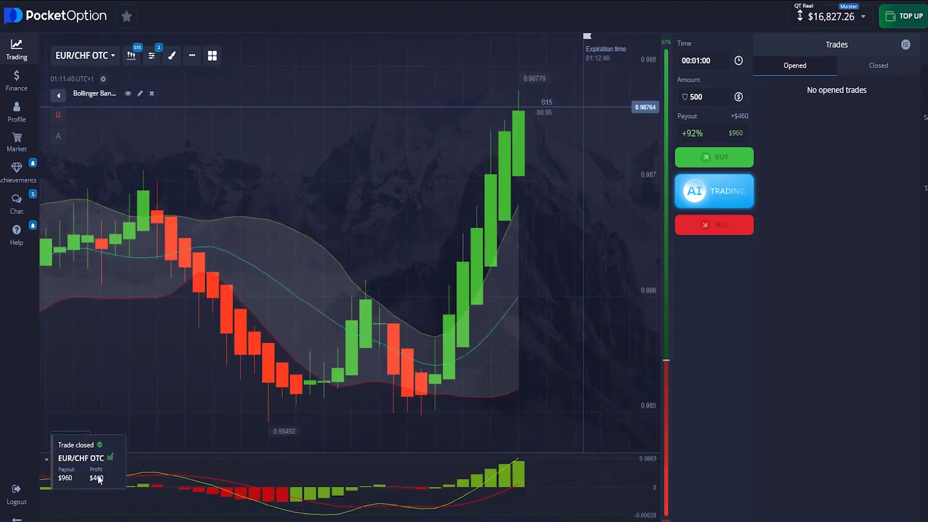
pyautogui.scroll(-5, 477, 331)
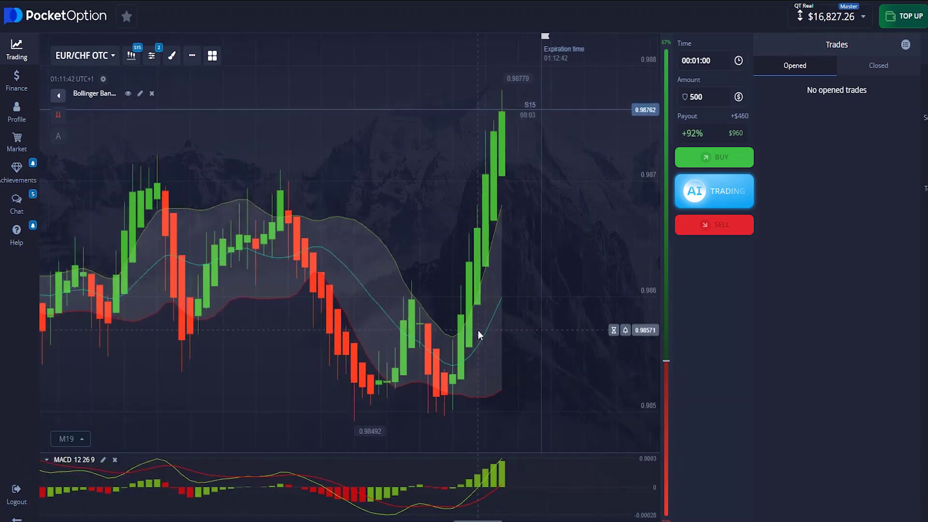
pyautogui.scroll(-2, 478, 330)
pyautogui.scroll(4, 477, 330)
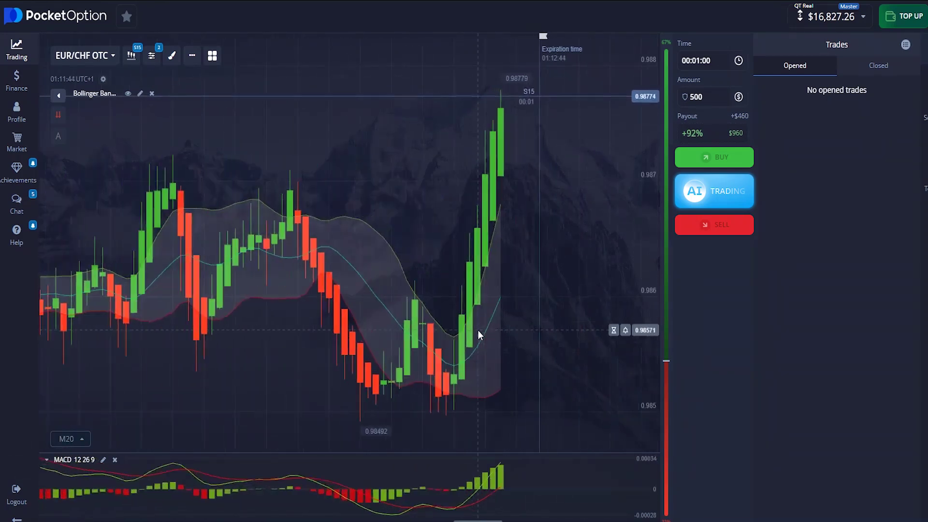
pyautogui.scroll(5, 478, 330)
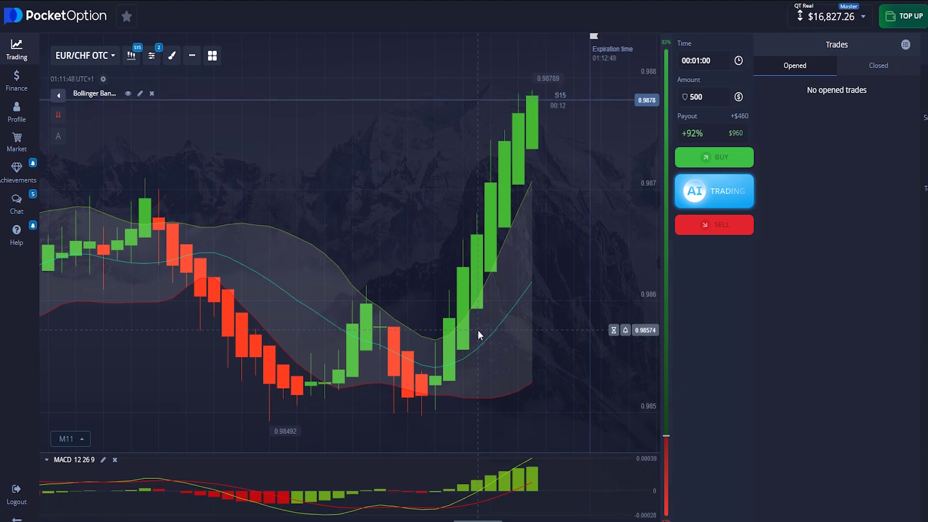
pyautogui.scroll(3, 472, 383)
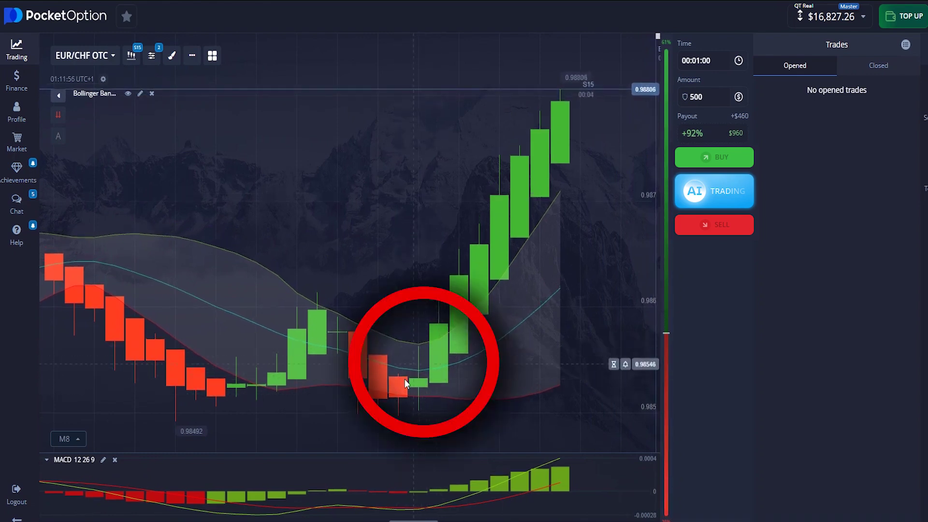
pyautogui.scroll(-5, 497, 244)
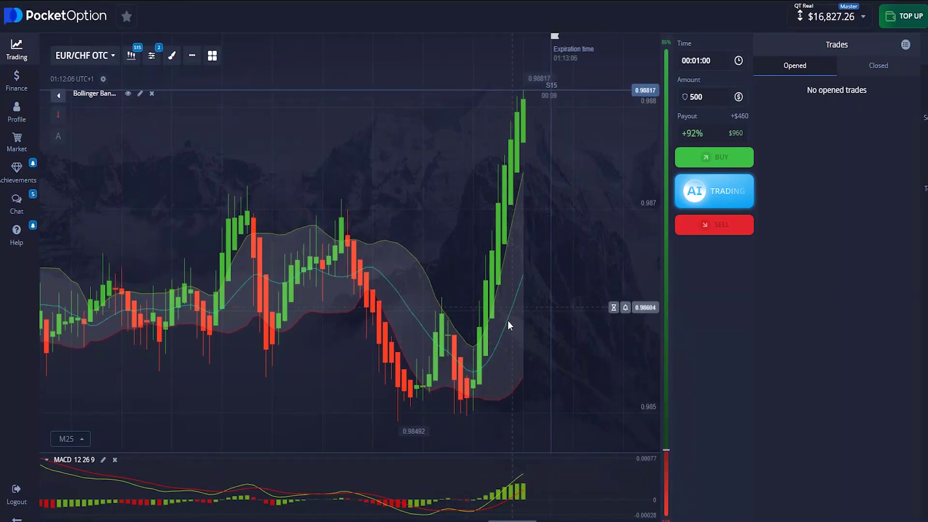
pyautogui.scroll(3, 511, 301)
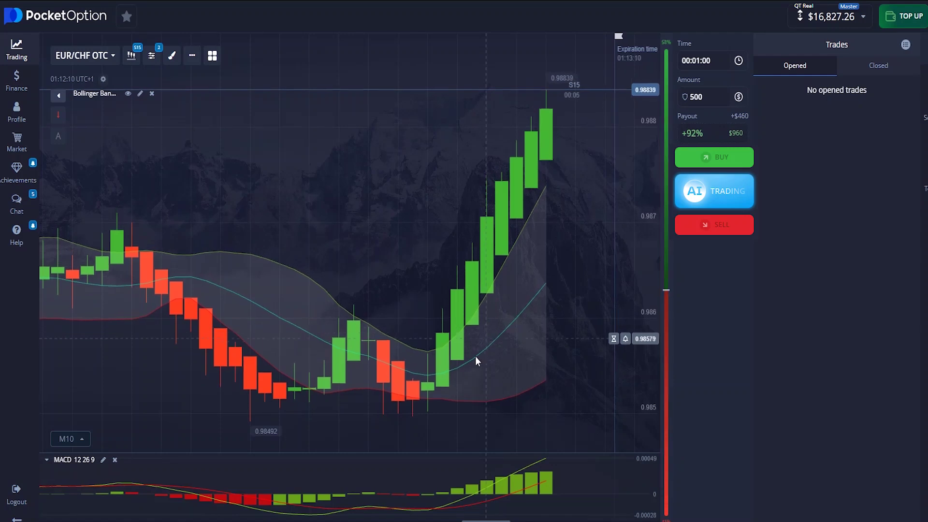
pyautogui.scroll(-3, 414, 380)
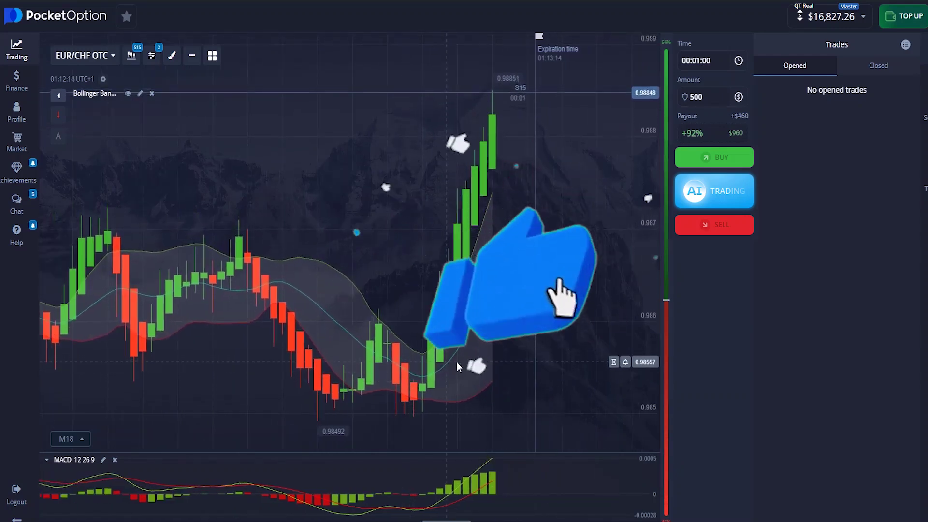
pyautogui.moveTo(523, 333); pyautogui.dragTo(565, 331)
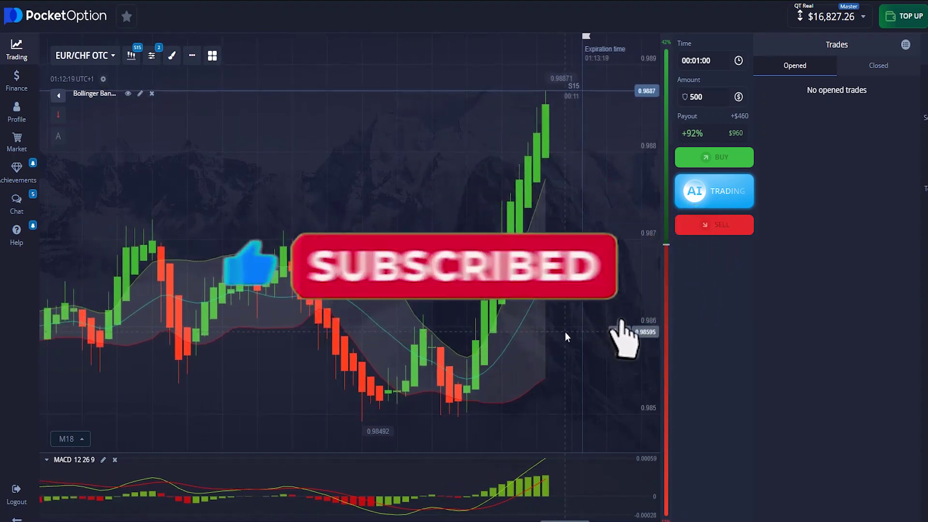
pyautogui.scroll(-1, 565, 332)
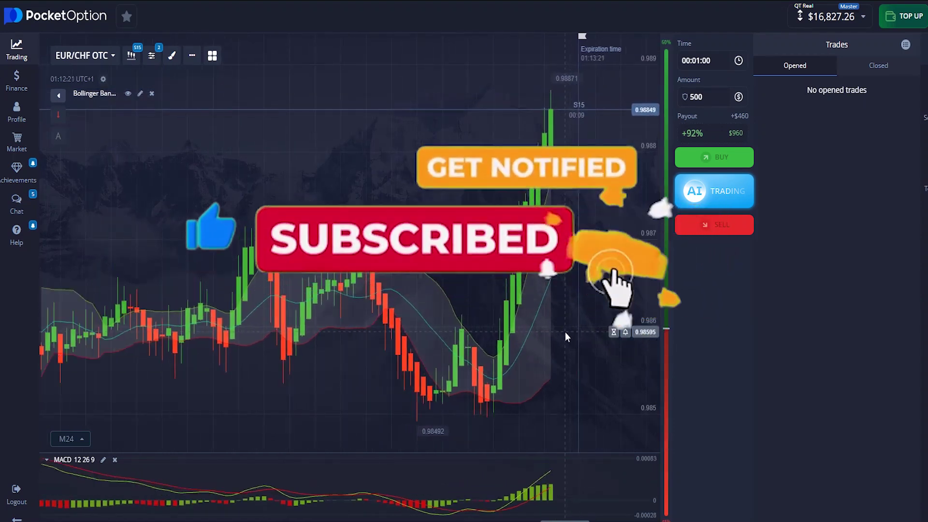
pyautogui.scroll(1, 565, 332)
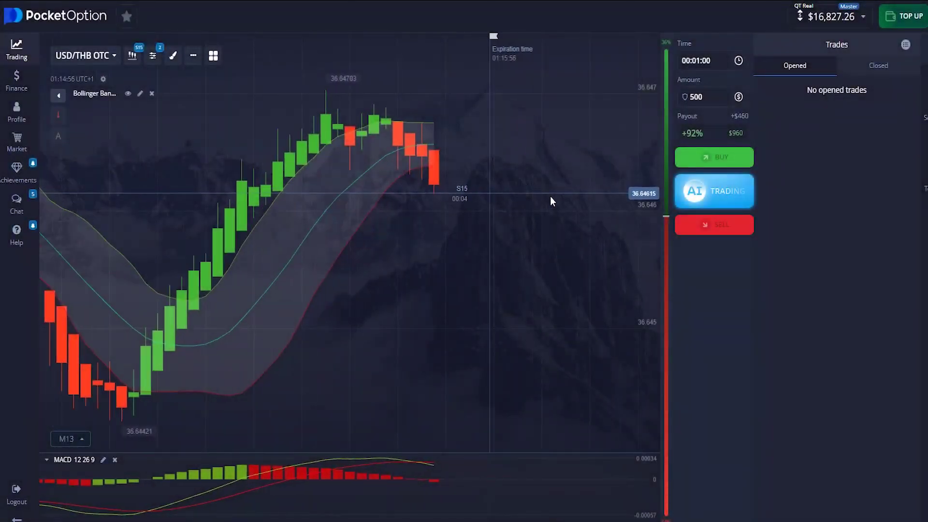
# Step: Sell $500 for one minute on USD/THB OTC, wait for the $460 profit, and dismiss the notice
pyautogui.click(729, 227)
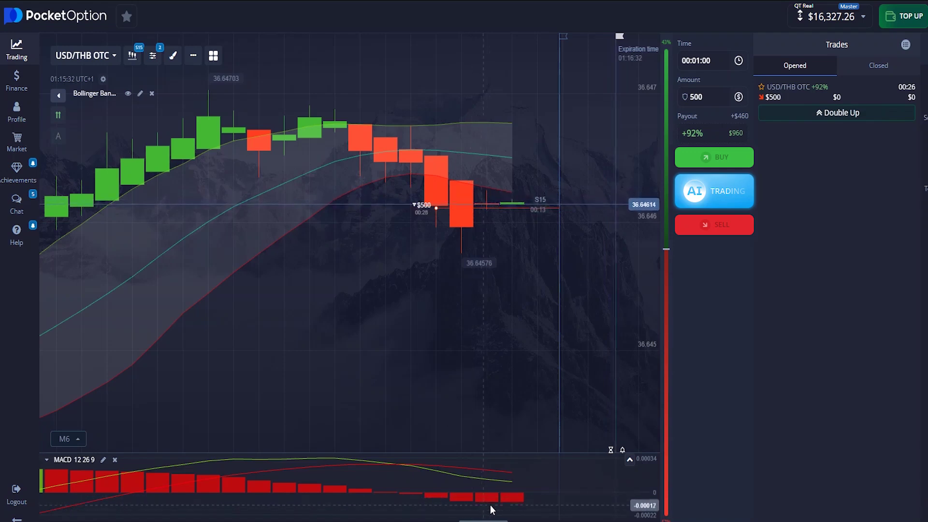
pyautogui.scroll(-4, 479, 416)
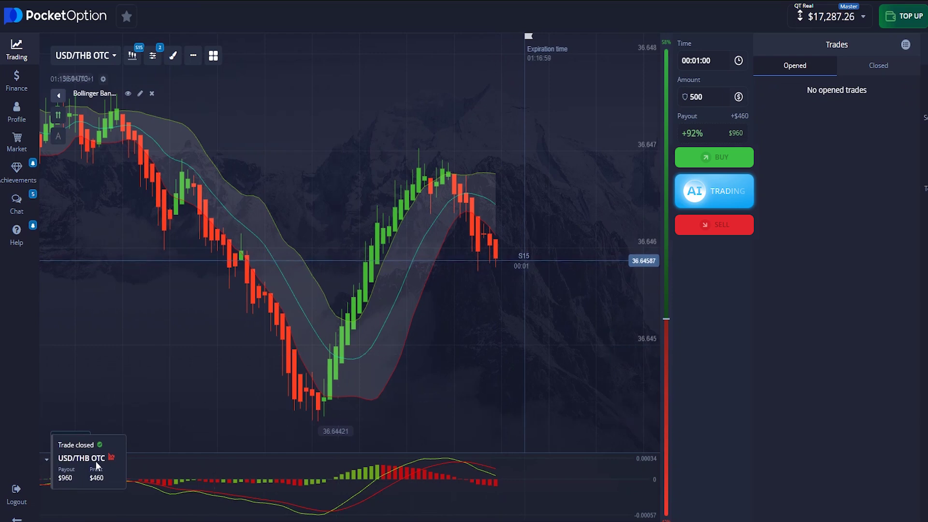
pyautogui.click(96, 462)
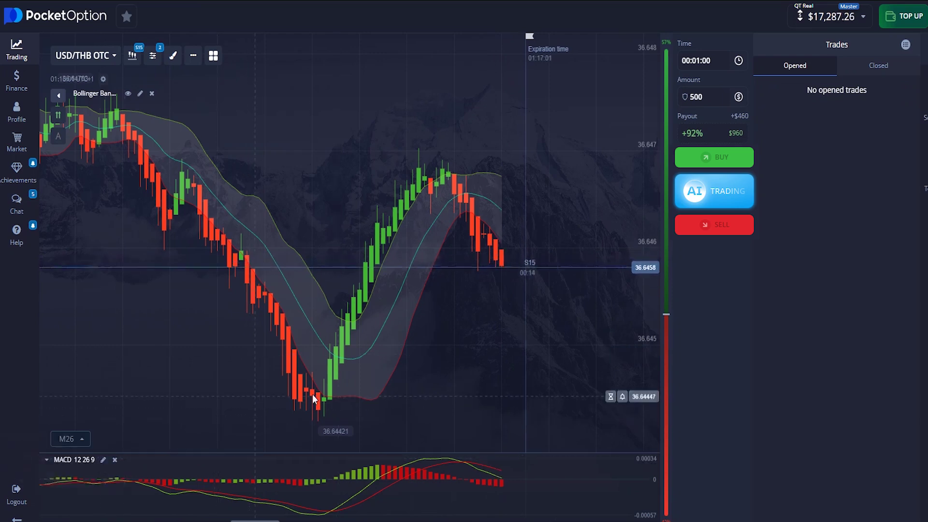
# Step: Zoom the USD/THB OTC chart in and out while no trade is open
pyautogui.scroll(5, 412, 395)
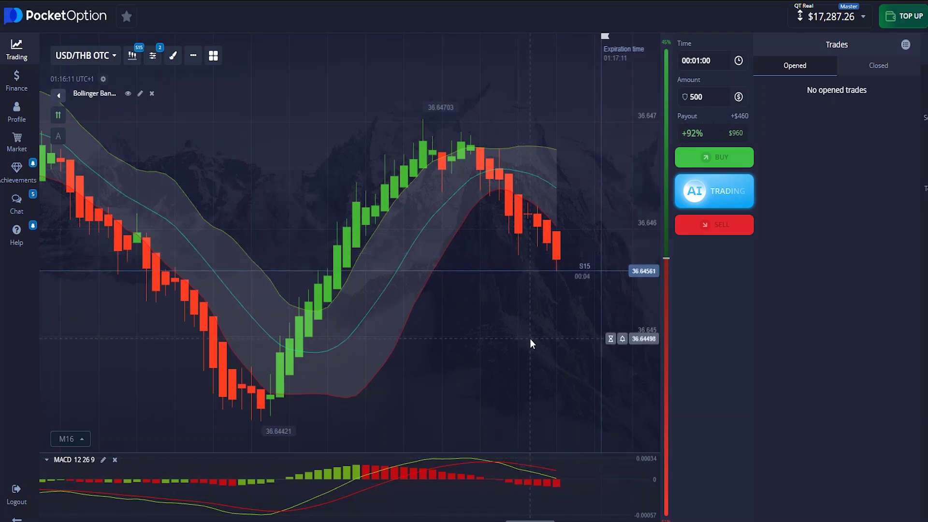
pyautogui.scroll(-2, 530, 338)
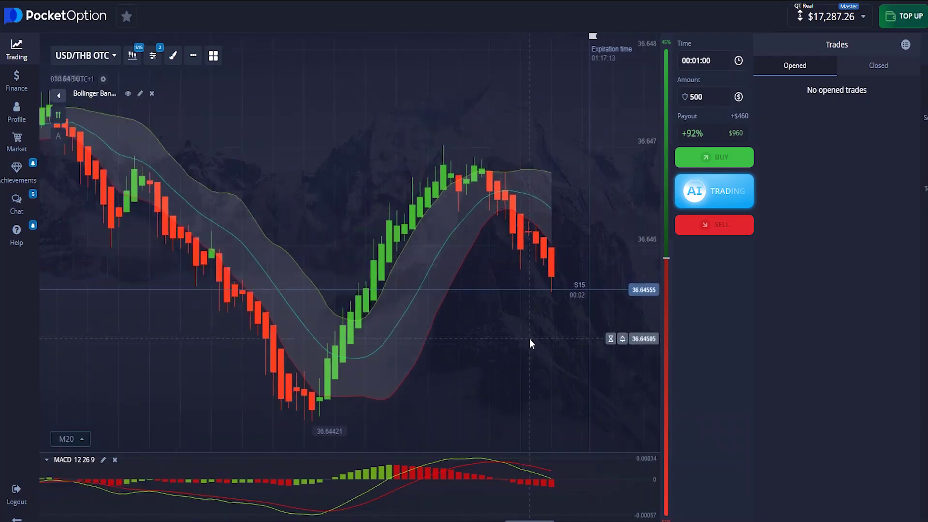
pyautogui.scroll(-2, 529, 339)
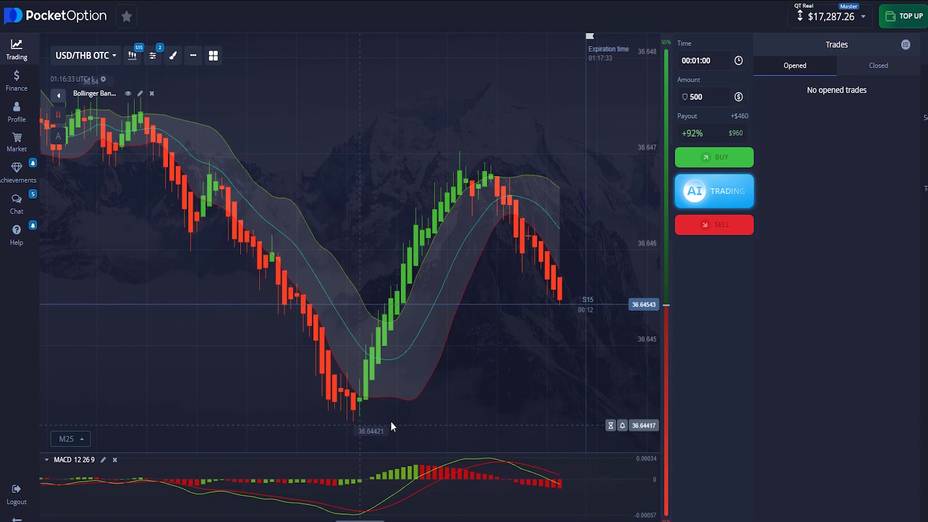
pyautogui.scroll(2, 537, 303)
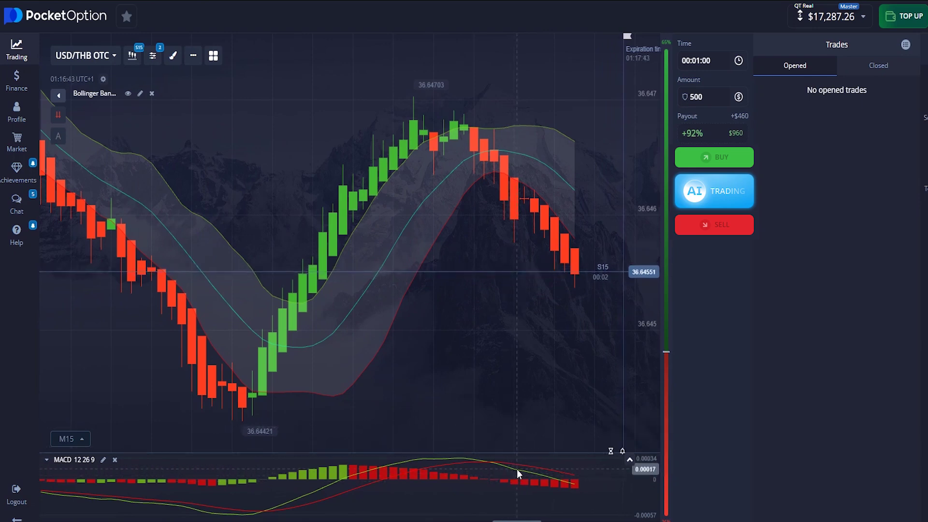
pyautogui.scroll(-1, 517, 468)
pyautogui.scroll(-3, 517, 468)
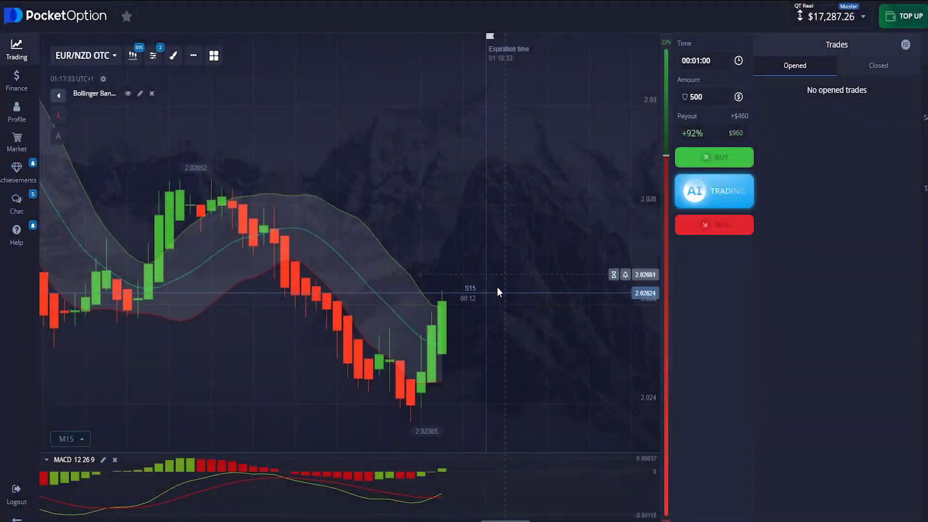
# Step: Buy $500 for one minute on EUR/NZD OTC and follow it to a $460 profit
pyautogui.click(706, 158)
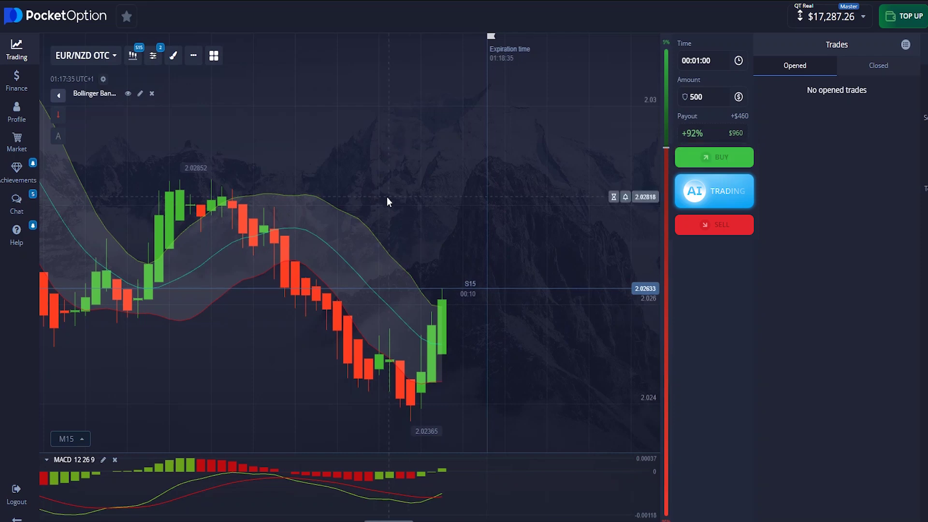
pyautogui.scroll(2, 401, 202)
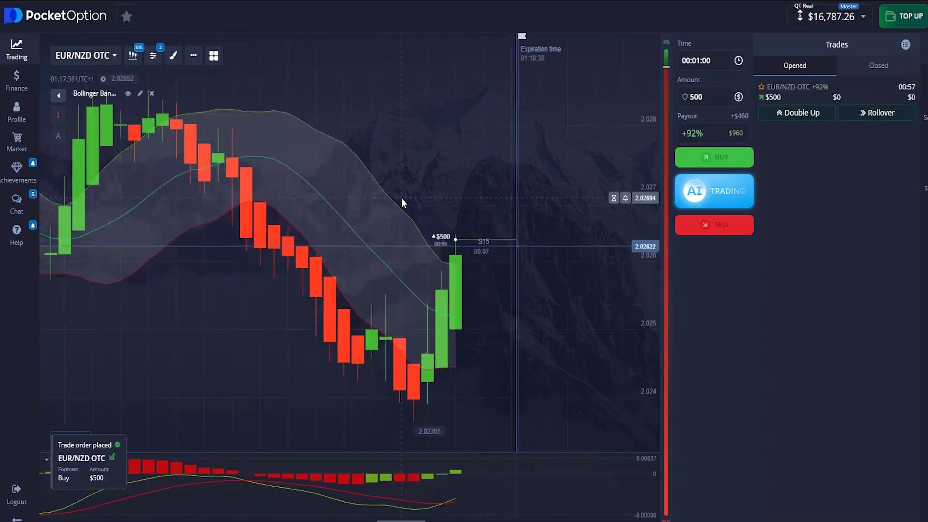
pyautogui.scroll(2, 454, 296)
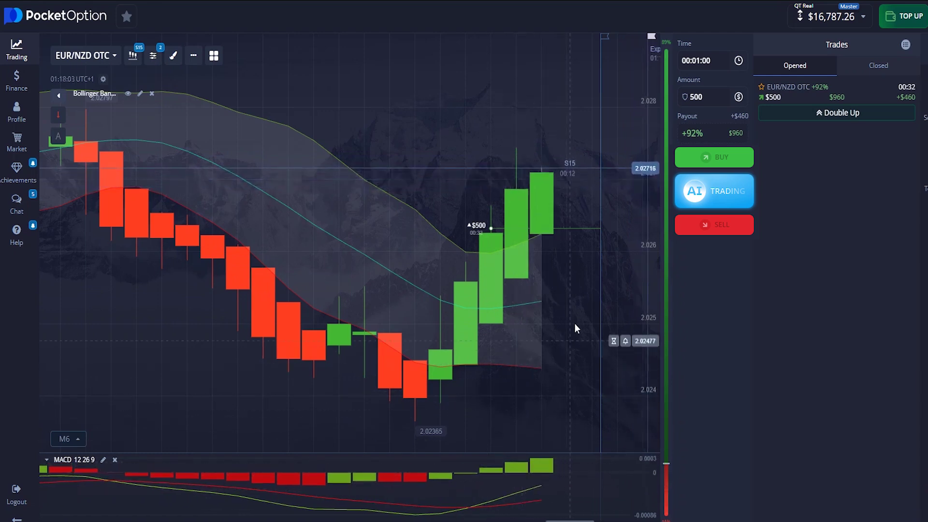
pyautogui.scroll(-6, 572, 331)
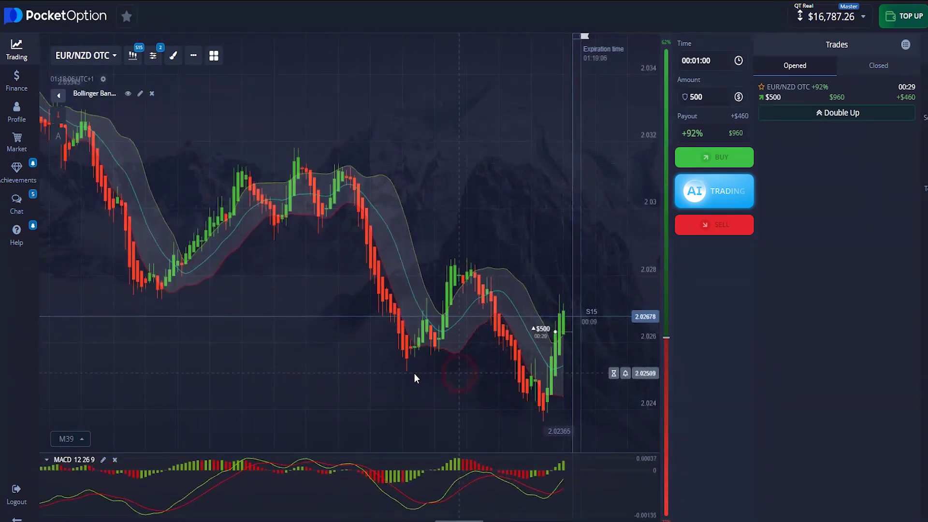
pyautogui.scroll(-2, 334, 350)
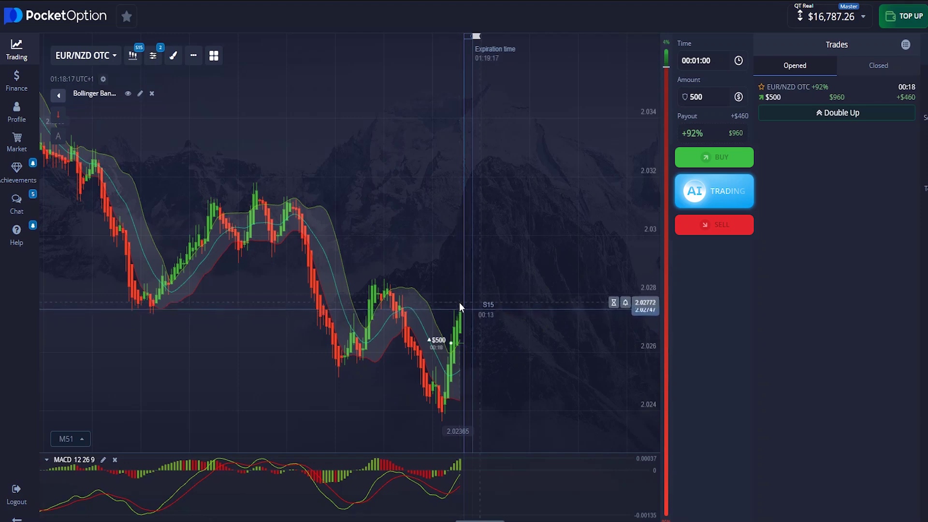
pyautogui.scroll(5, 402, 305)
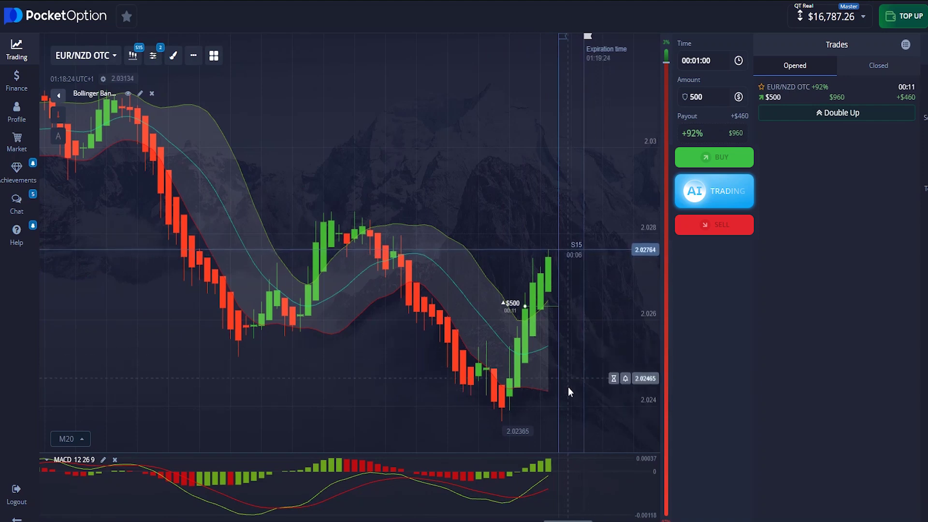
pyautogui.scroll(-1, 572, 393)
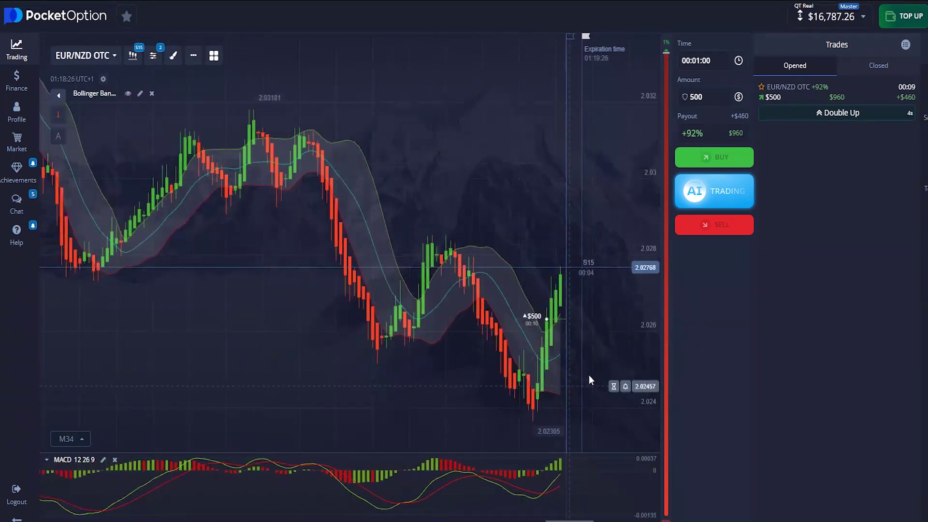
pyautogui.scroll(-2, 566, 371)
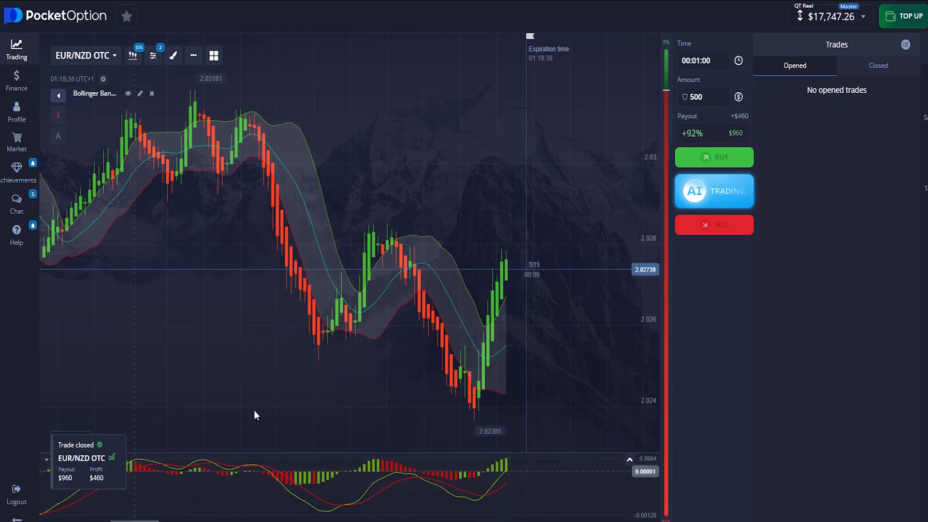
pyautogui.scroll(5, 513, 361)
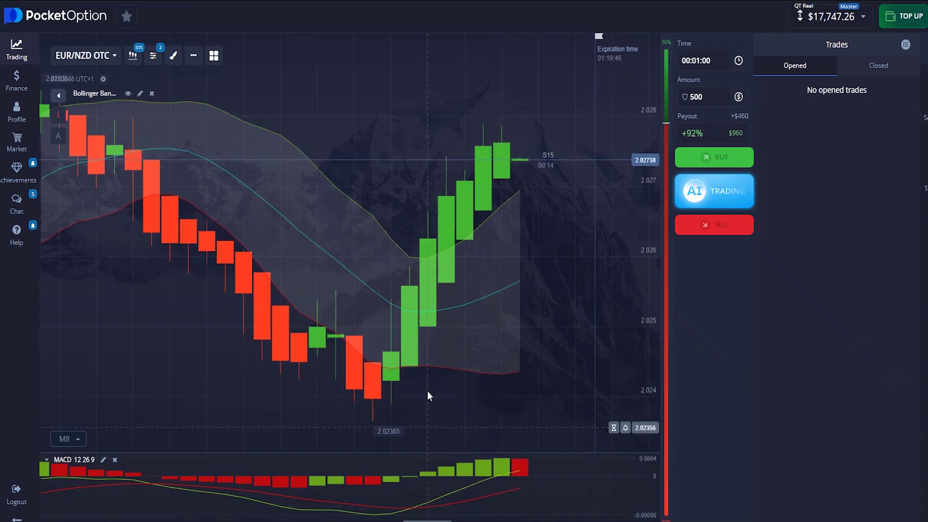
pyautogui.scroll(-2, 429, 362)
pyautogui.scroll(-3, 430, 363)
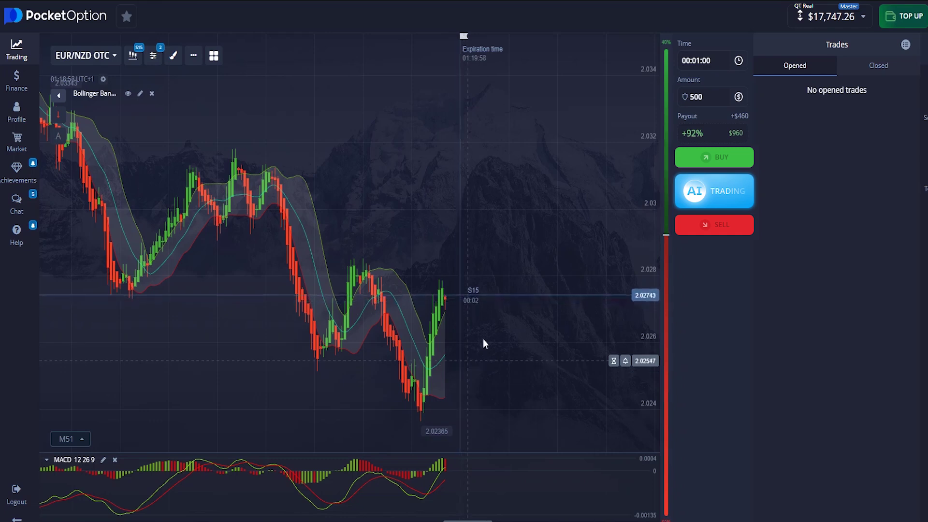
pyautogui.scroll(5, 491, 327)
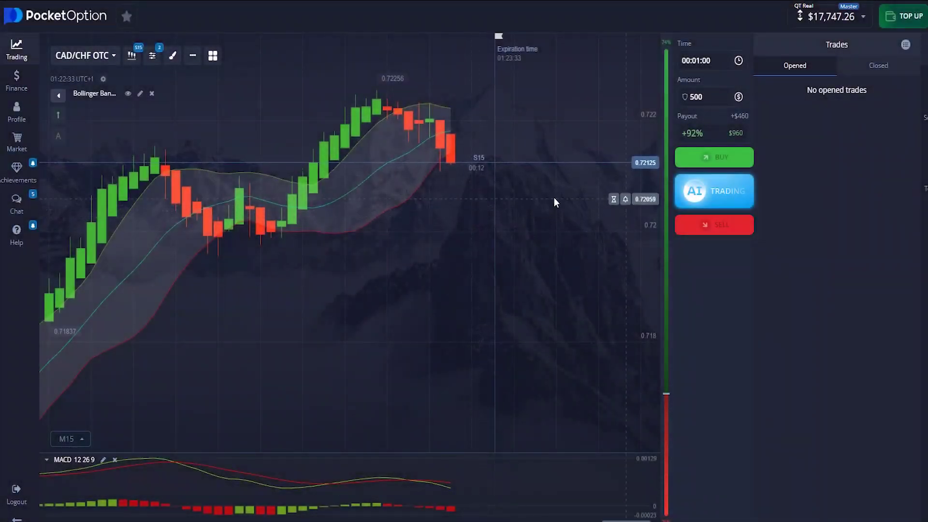
# Step: Sell $500 for one minute on CAD/CHF OTC, lower the alert line to about 0.72029, and await the profit
pyautogui.click(734, 215)
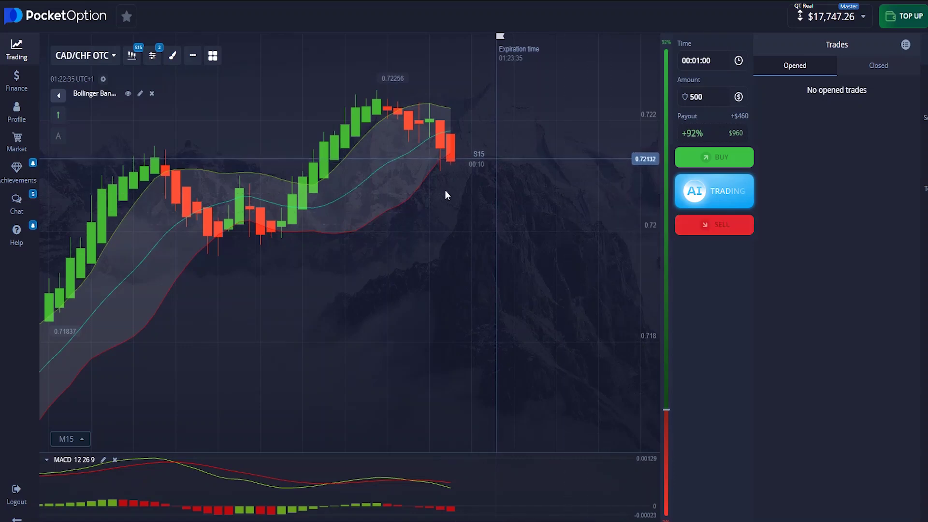
pyautogui.scroll(2, 430, 191)
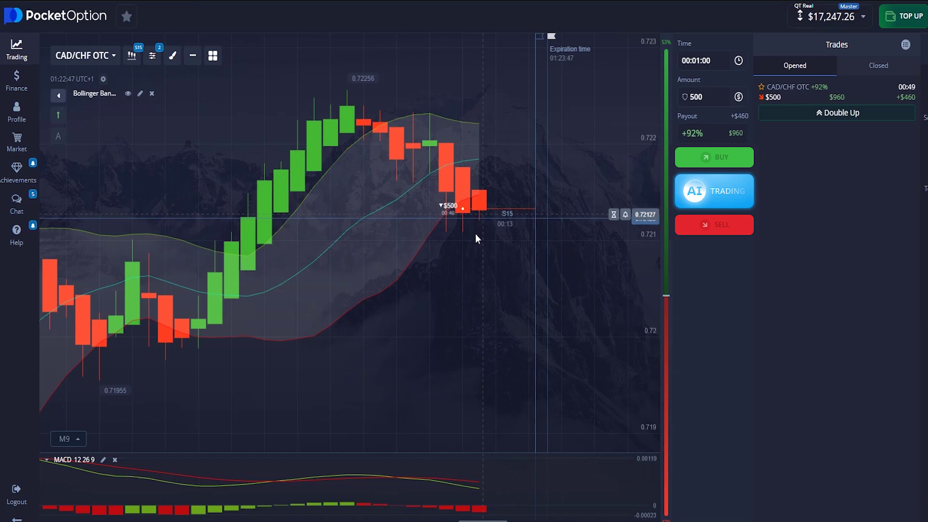
pyautogui.scroll(-3, 471, 242)
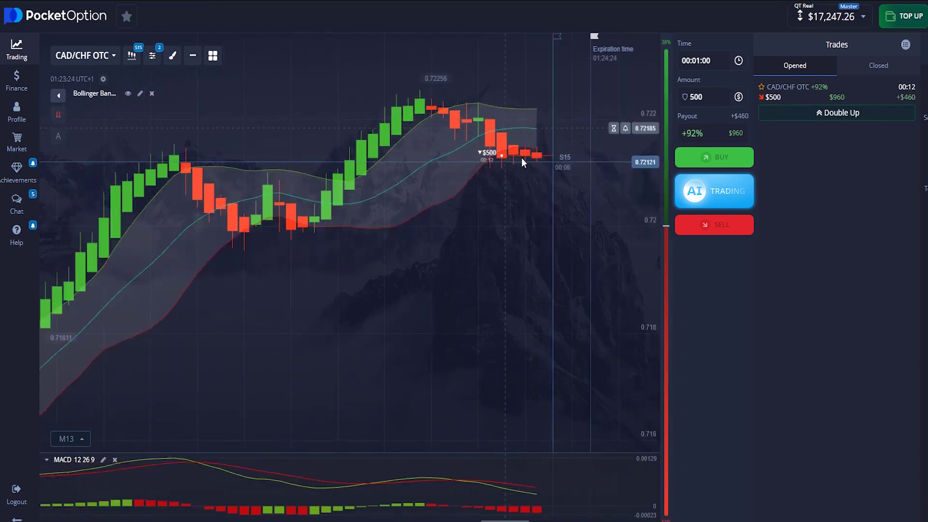
pyautogui.moveTo(484, 126); pyautogui.dragTo(366, 212)
pyautogui.scroll(-2, 367, 214)
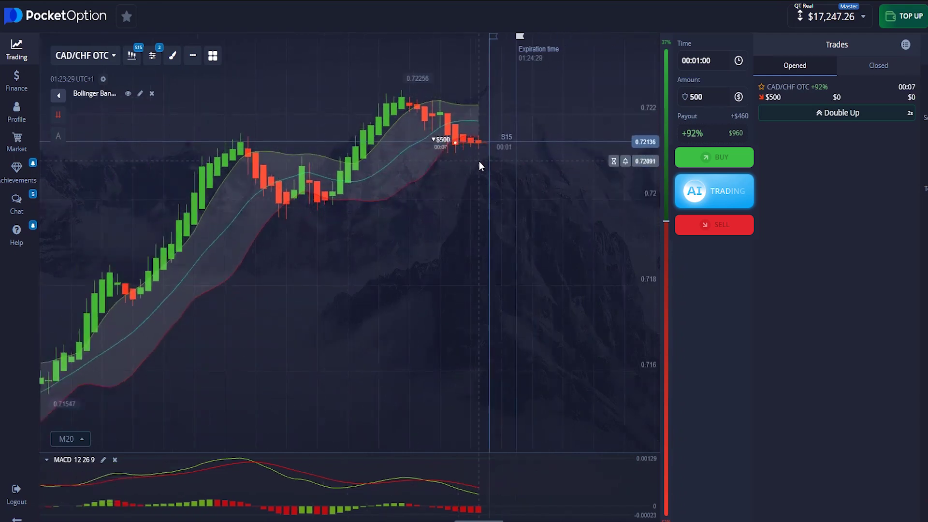
pyautogui.scroll(3, 484, 157)
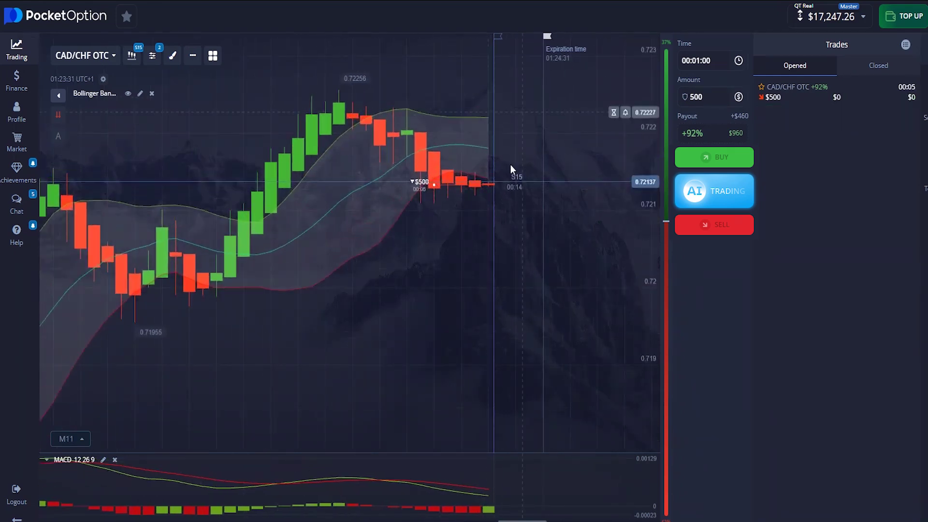
pyautogui.scroll(1, 492, 188)
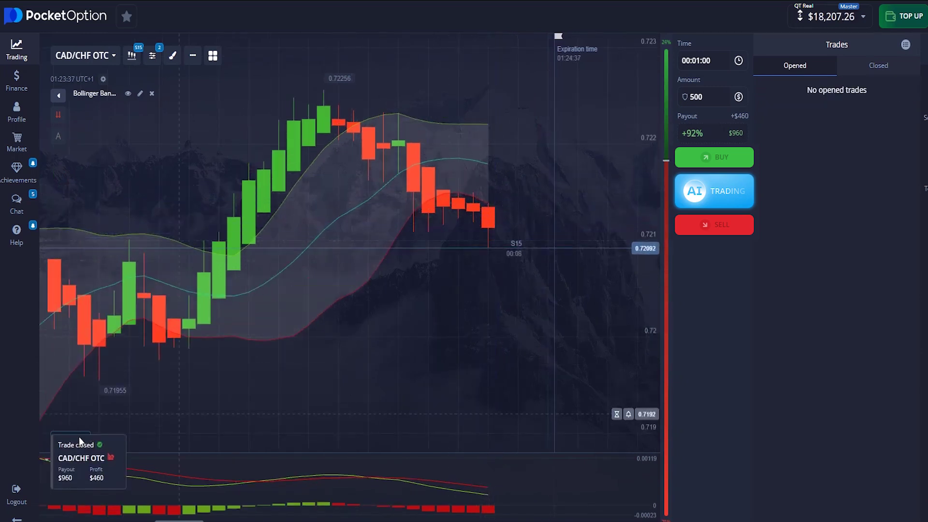
pyautogui.scroll(-3, 455, 300)
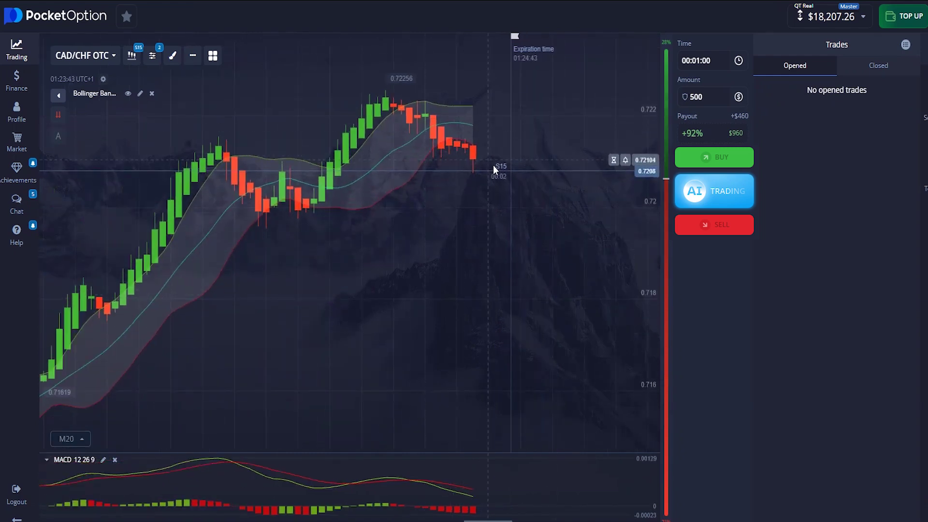
pyautogui.scroll(3, 444, 146)
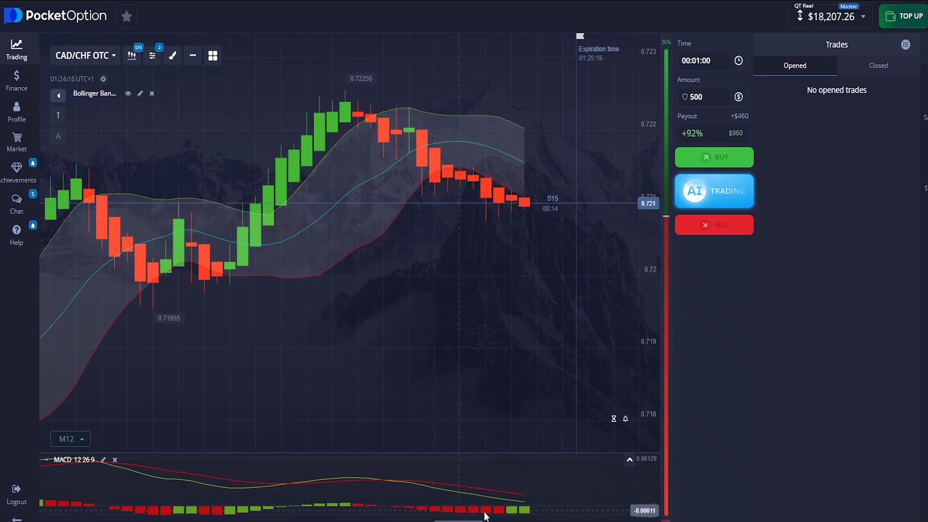
pyautogui.scroll(-3, 470, 307)
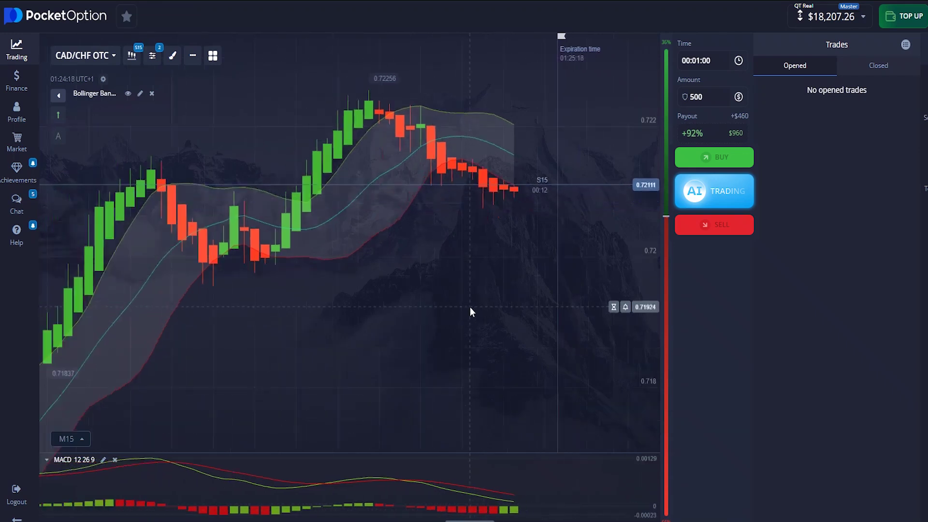